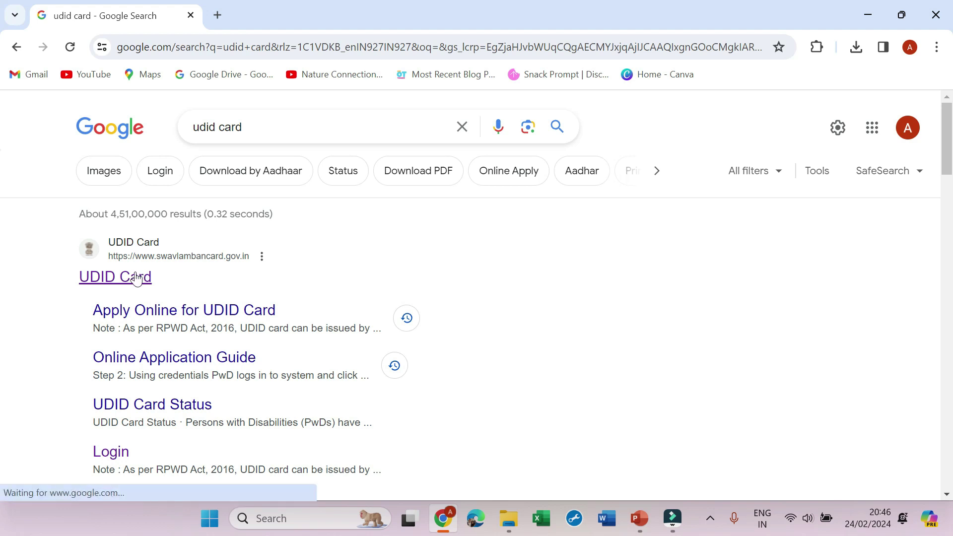
# Open the UDID Card website from the search results and go to its new applicant registration form
pyautogui.scroll(-1, 3, 154)
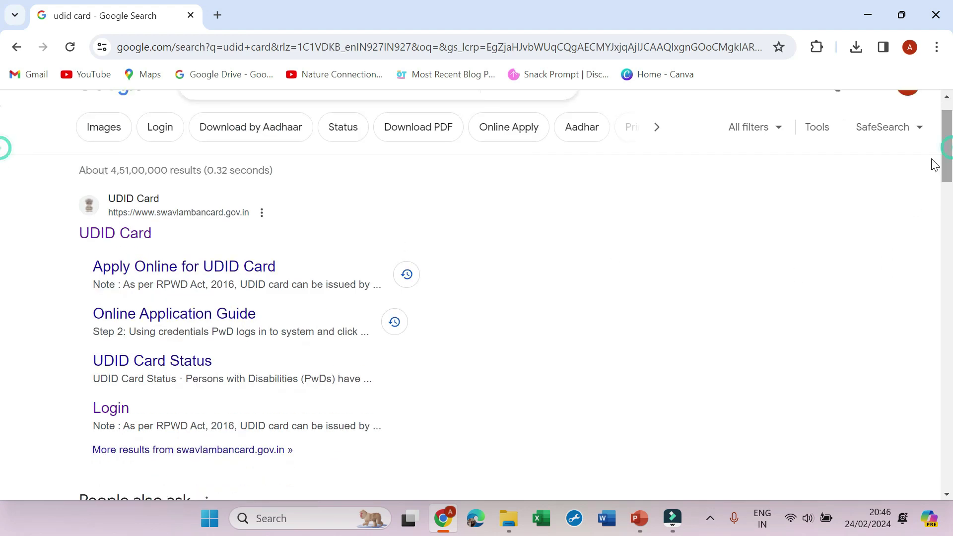
pyautogui.click(131, 234)
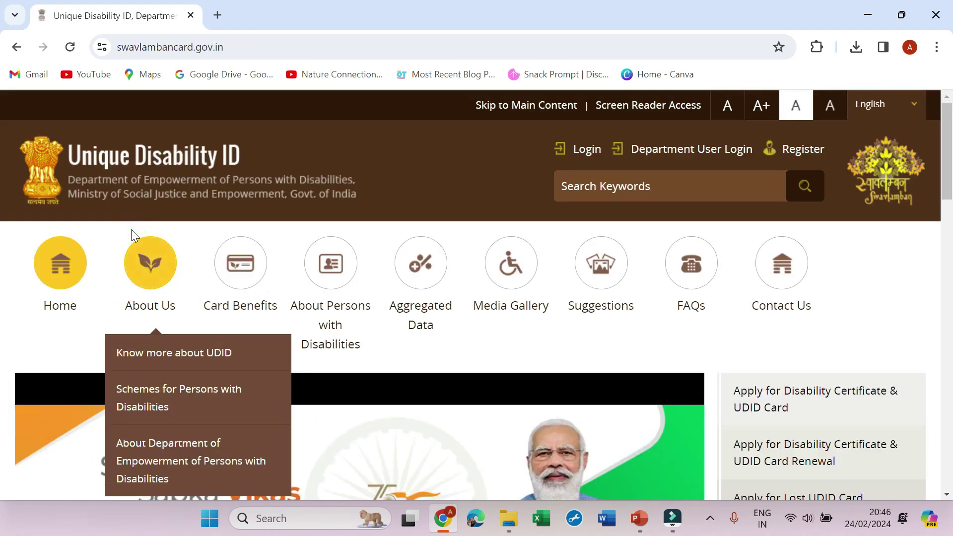
pyautogui.scroll(-1, 0, 137)
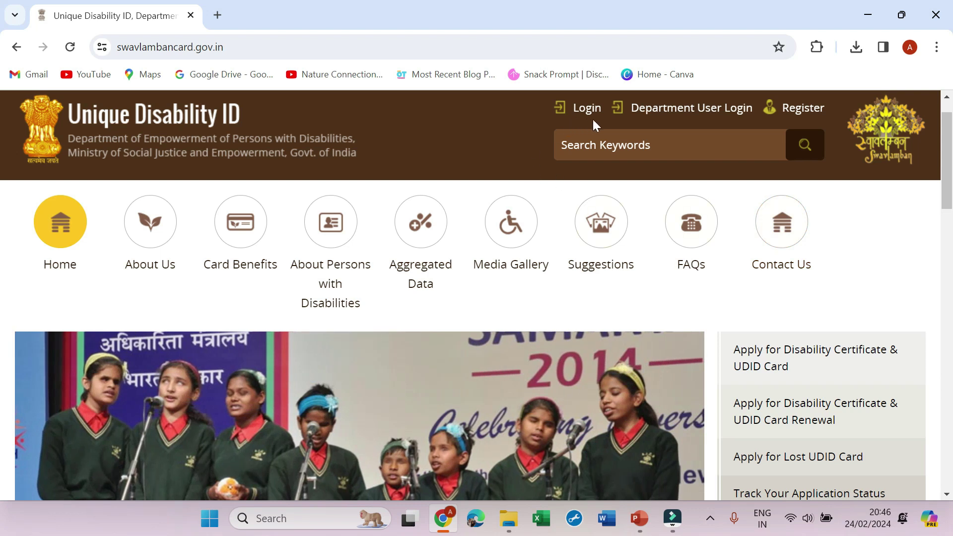
pyautogui.click(805, 117)
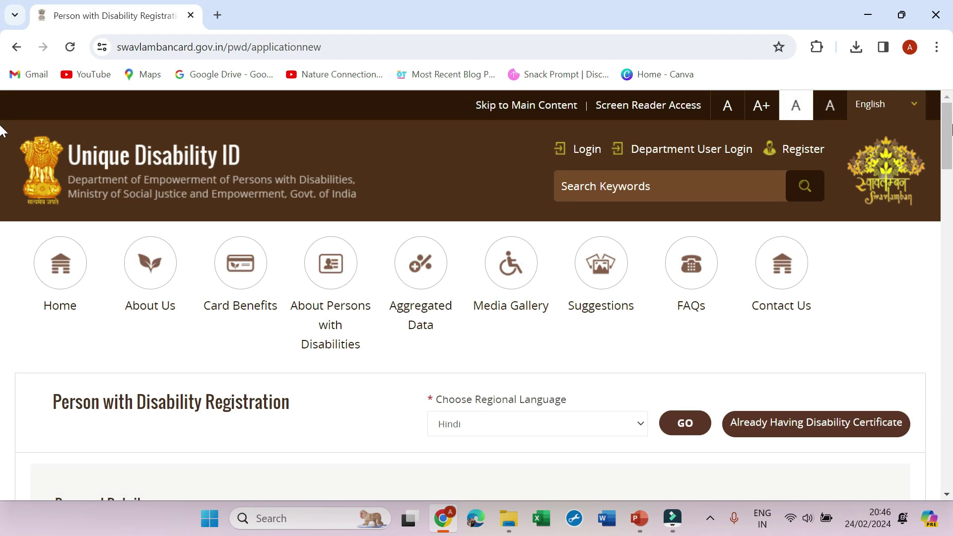
# Check the regional language choices offered on the Person with Disability Registration form
pyautogui.scroll(-4, 1, 130)
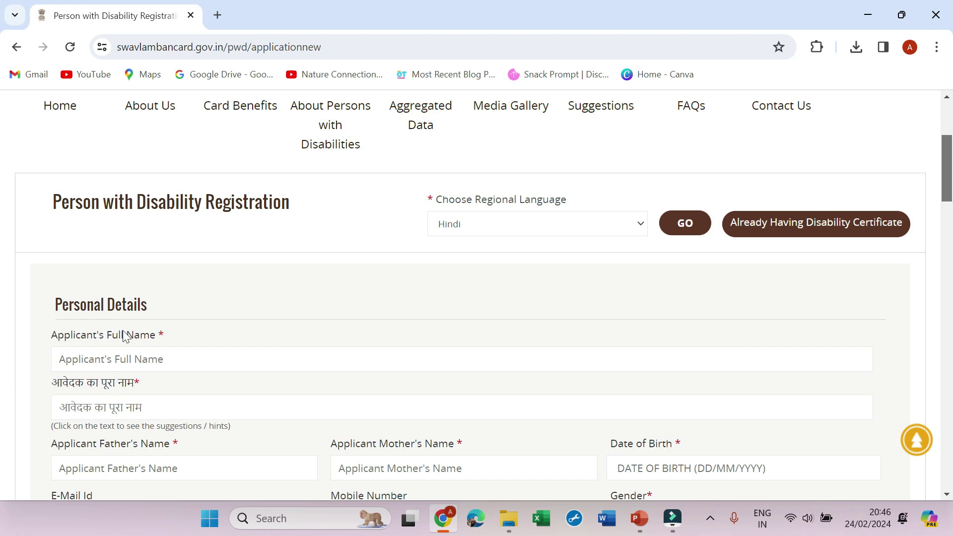
pyautogui.scroll(-1, 4, 181)
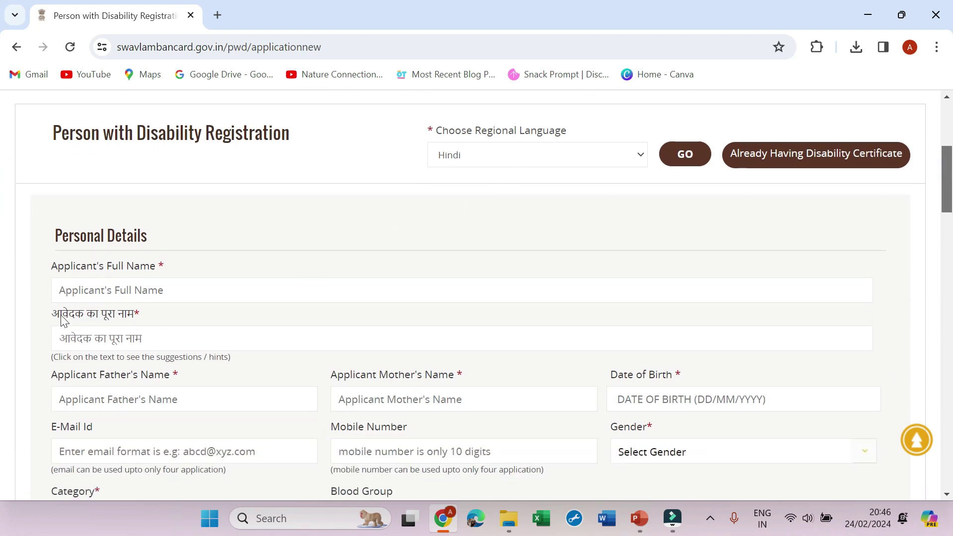
pyautogui.click(589, 154)
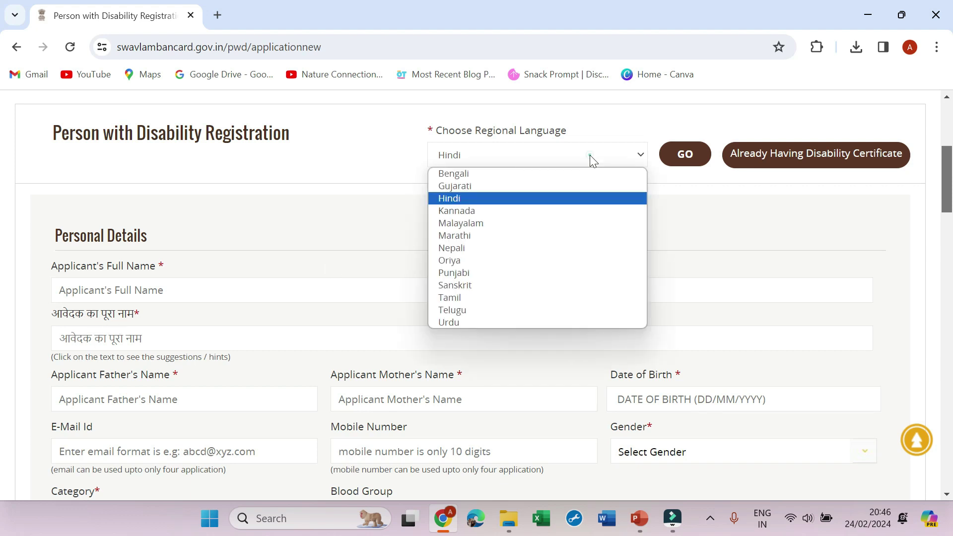
pyautogui.click(323, 150)
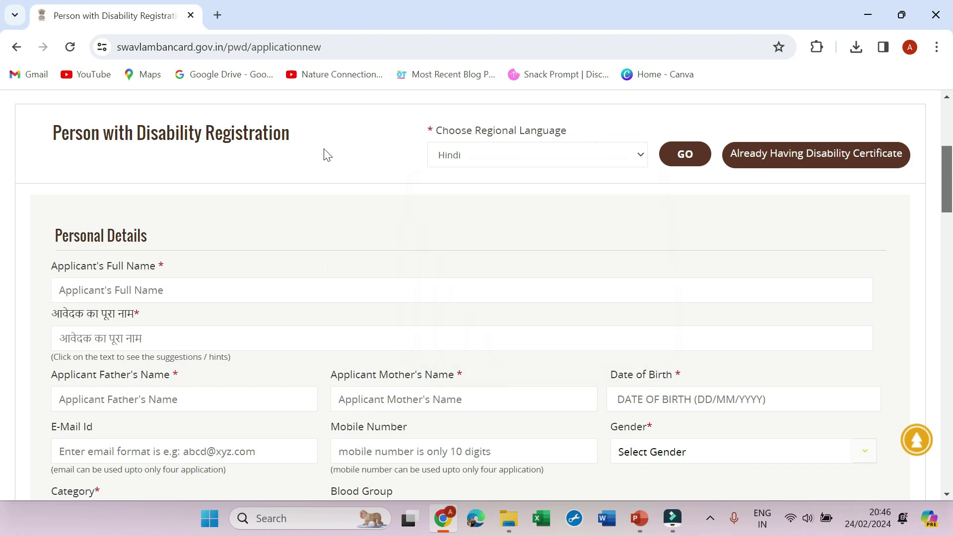
# Examine the form's personal details, photo and signature uploads, optional details, identity proof and correspondence address fields
pyautogui.scroll(-1, 447, 209)
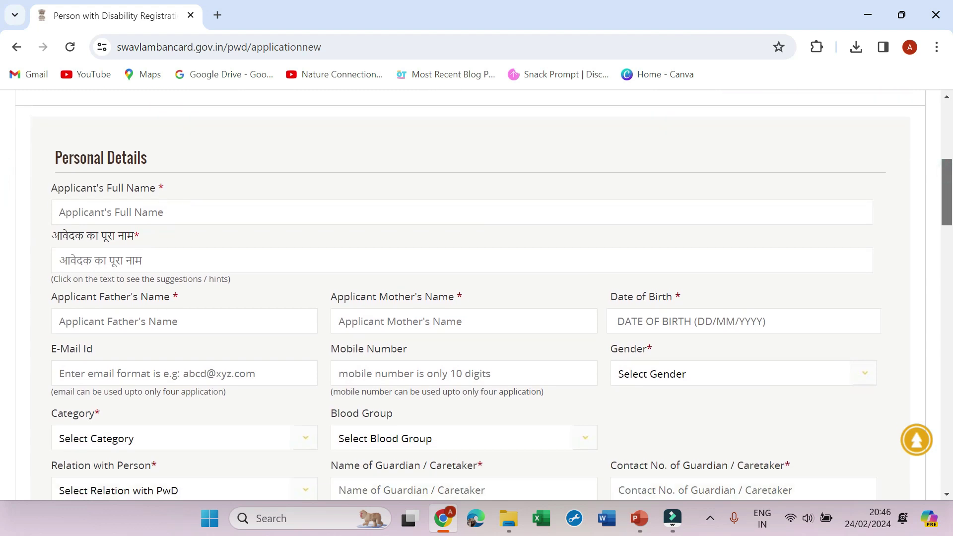
pyautogui.scroll(-2, 4, 214)
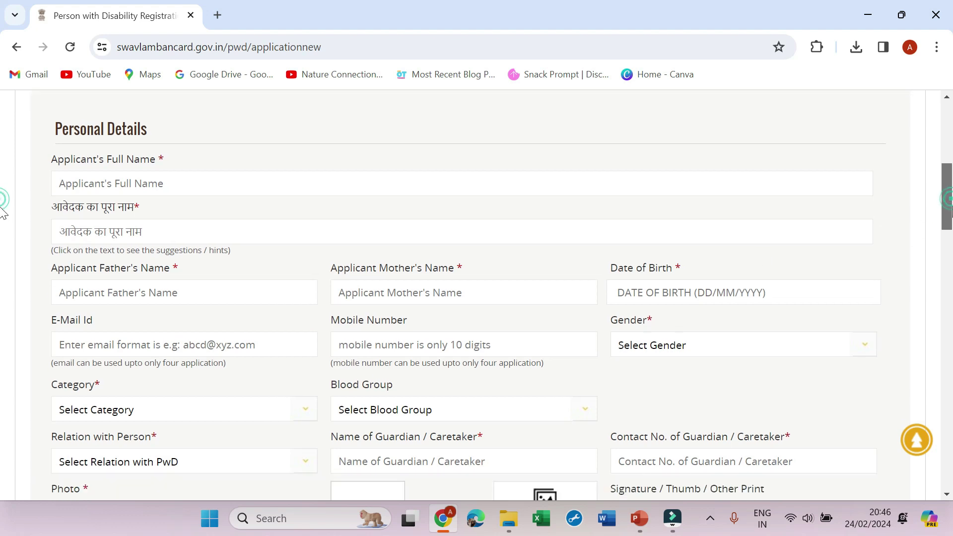
pyautogui.scroll(-1, 4, 224)
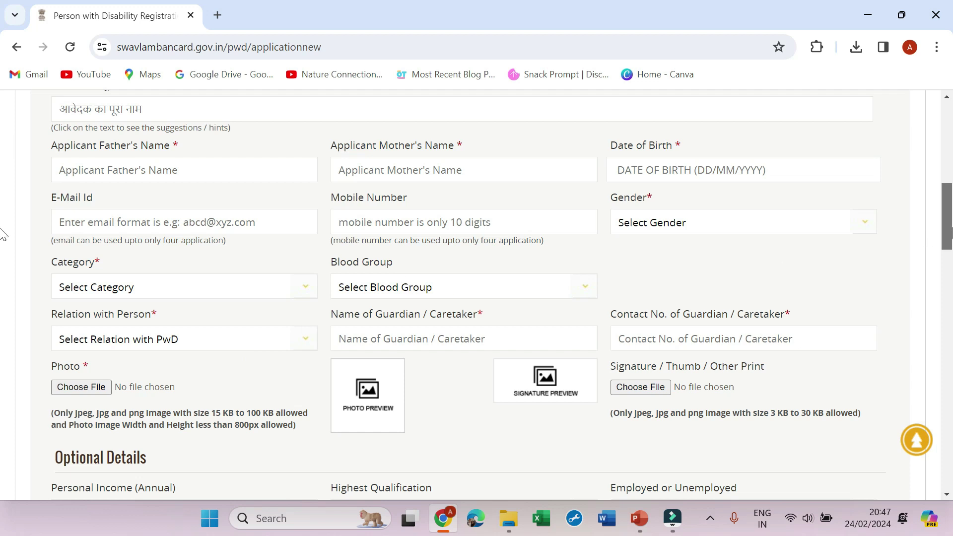
pyautogui.scroll(-3, 3, 233)
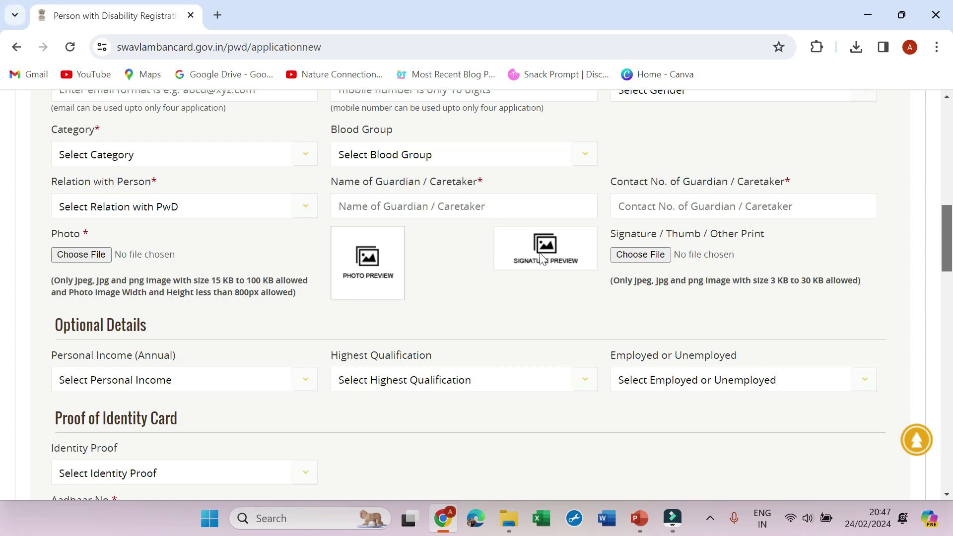
pyautogui.moveTo(949, 238); pyautogui.dragTo(951, 271)
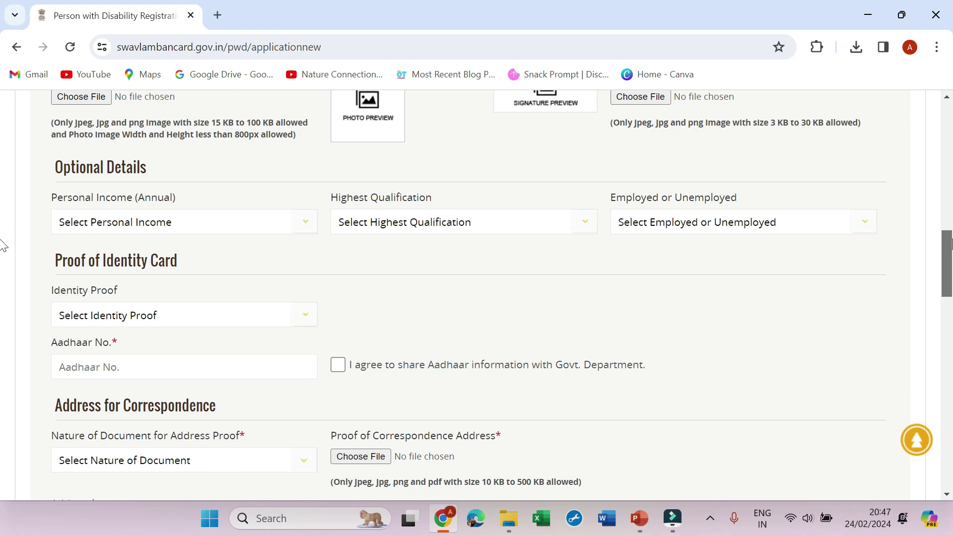
pyautogui.scroll(-2, 2, 268)
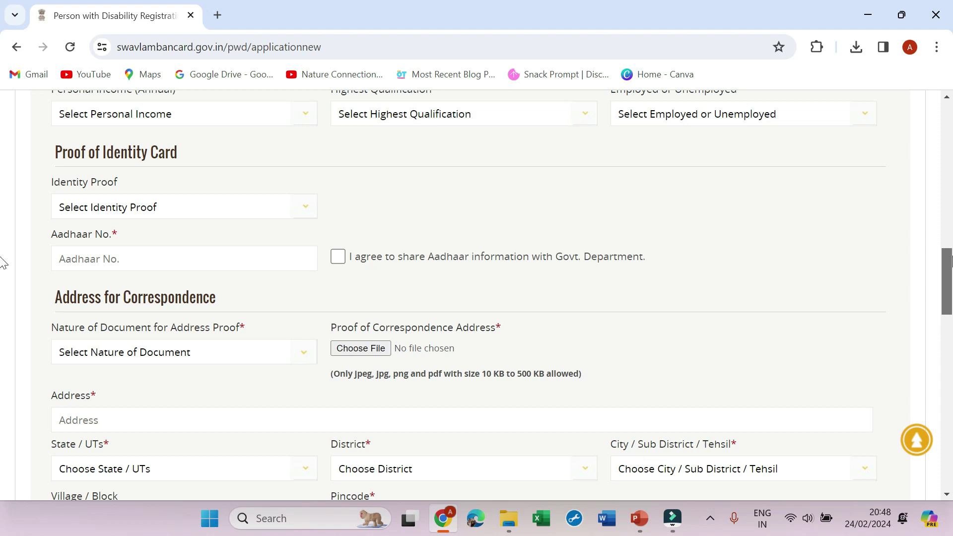
pyautogui.scroll(-1, 3, 271)
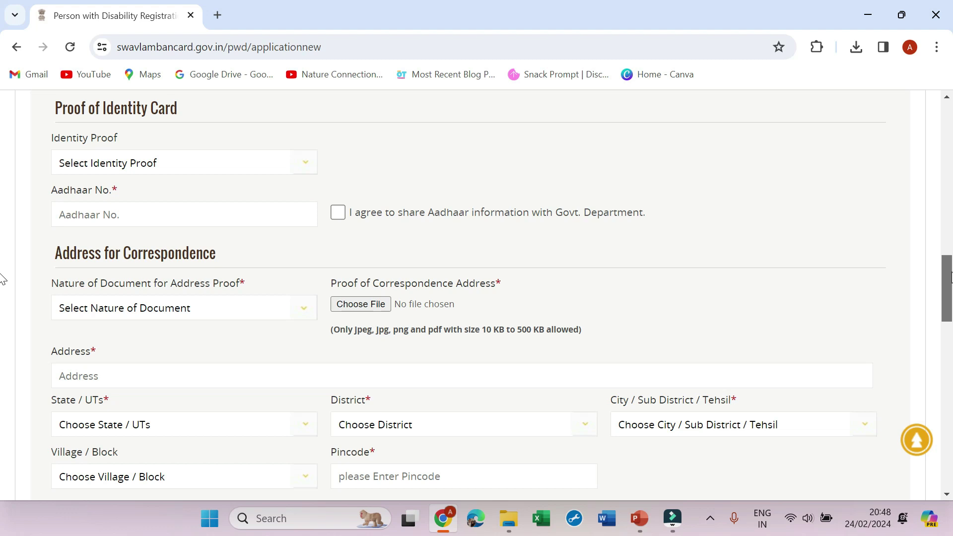
pyautogui.scroll(-2, 2, 278)
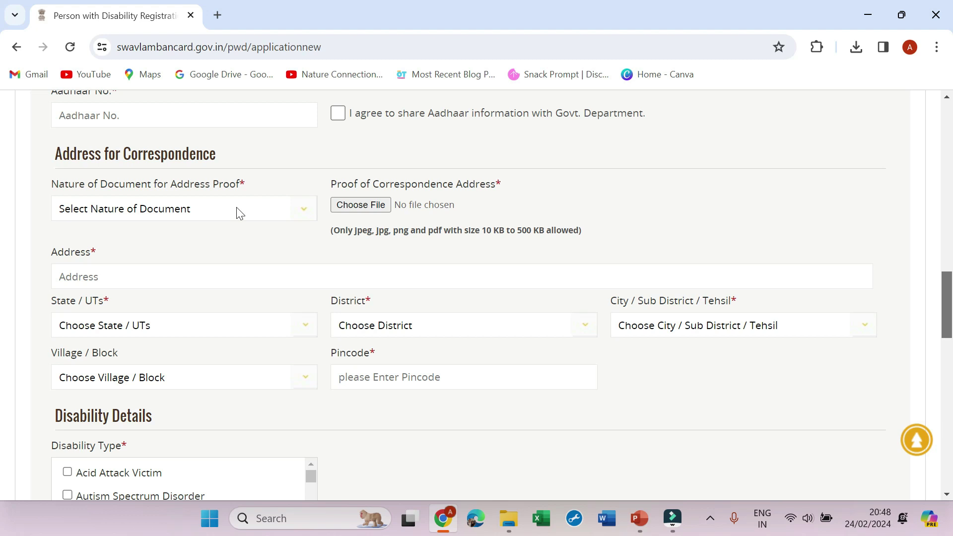
# Set the disability cause to Congenital in Disability Details and review the hospital, captcha and declaration fields at the form's end
pyautogui.scroll(-3, 3, 297)
pyautogui.scroll(-2, 4, 317)
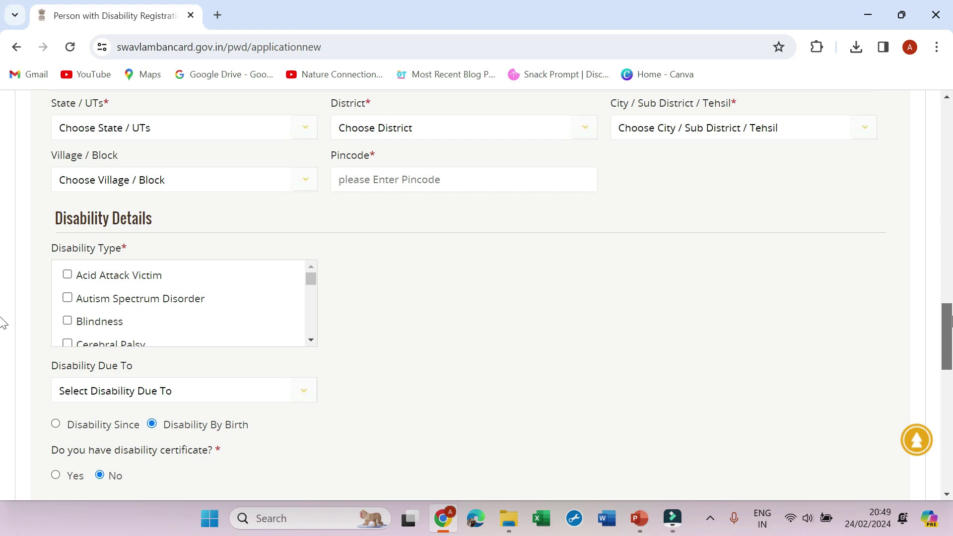
pyautogui.scroll(-1, 3, 323)
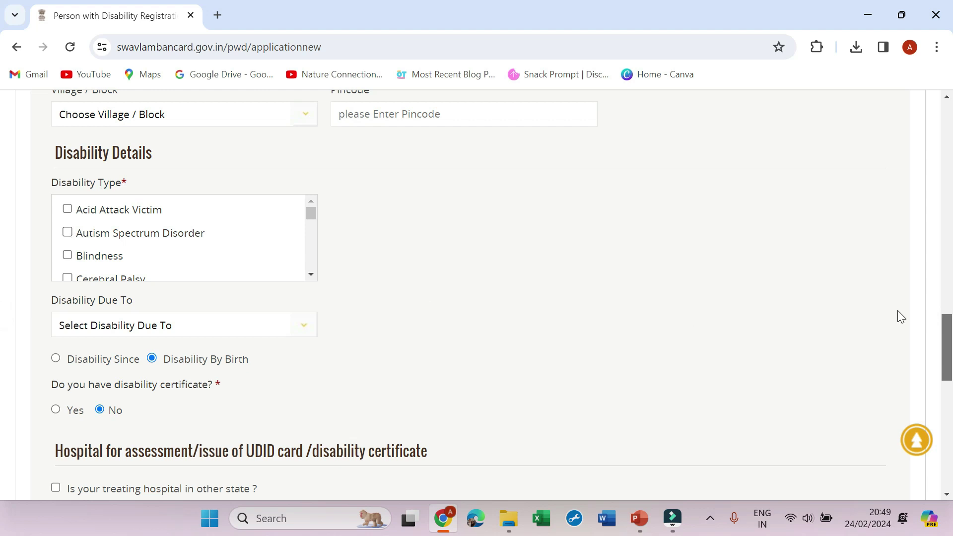
pyautogui.scroll(-2, 3, 357)
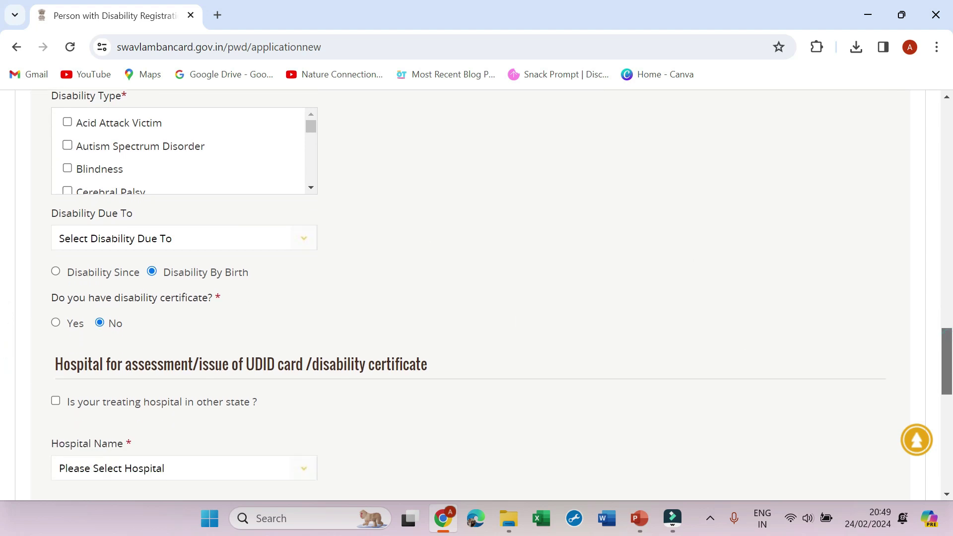
pyautogui.click(301, 239)
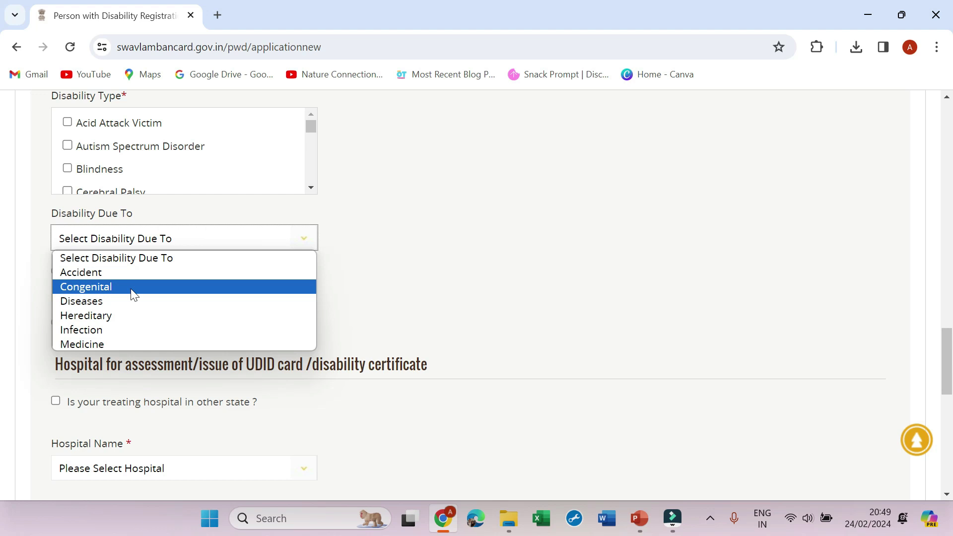
pyautogui.click(85, 291)
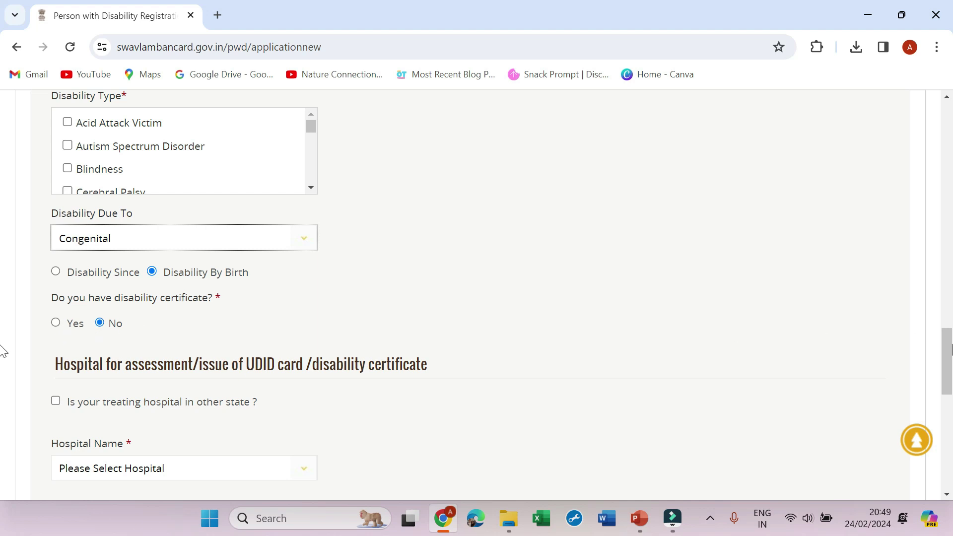
pyautogui.scroll(-1, 3, 350)
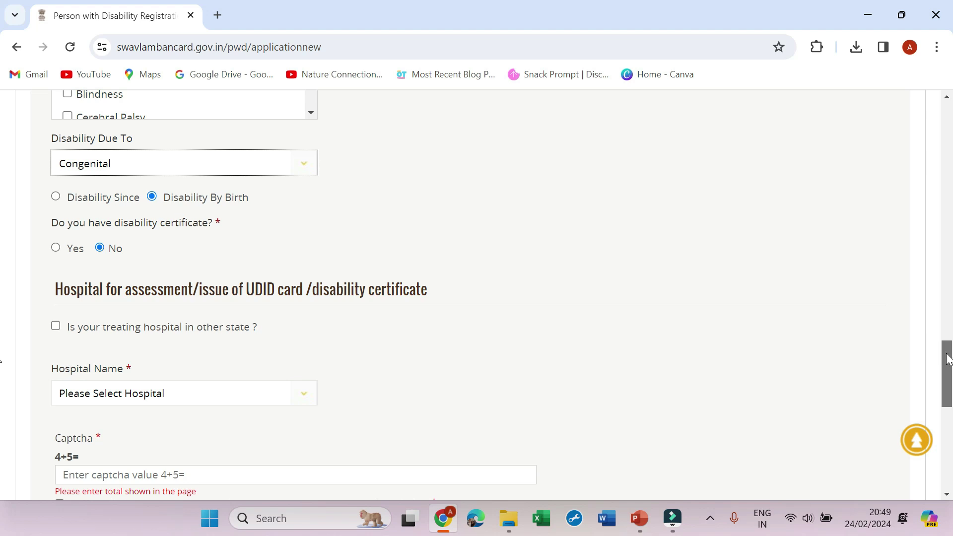
pyautogui.moveTo(948, 360); pyautogui.dragTo(950, 388)
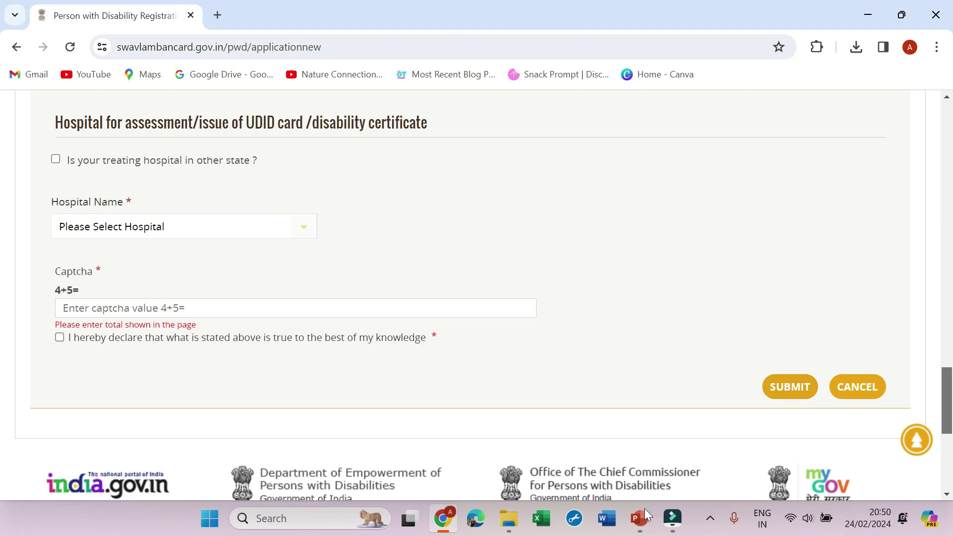
# Switch to PowerPoint and show the acknowledgement receipt on slide 1 as a full-screen slide show
pyautogui.click(640, 521)
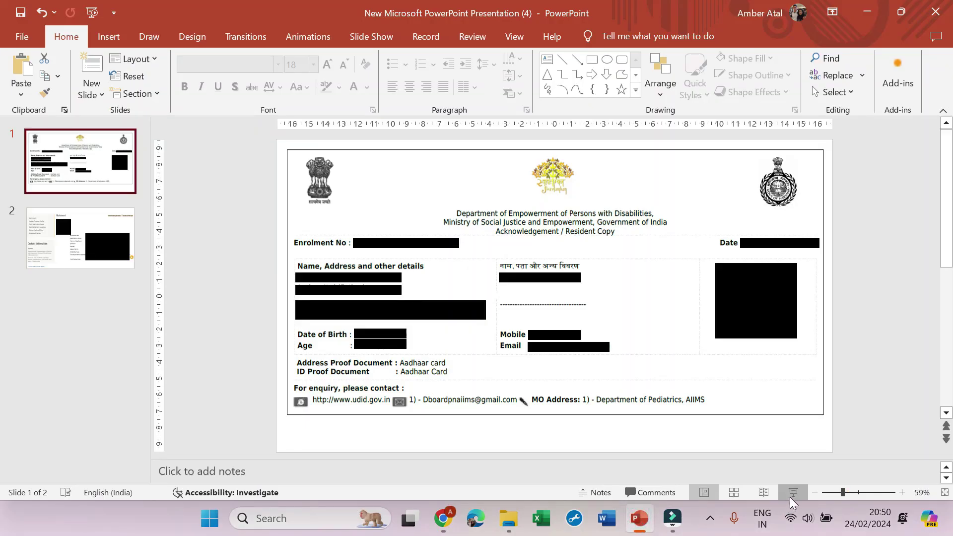
pyautogui.click(793, 492)
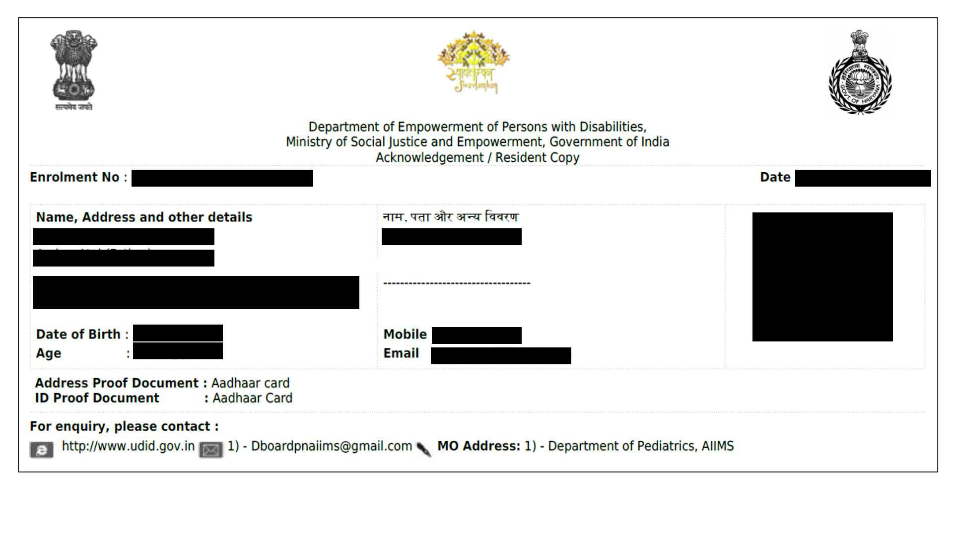
pyautogui.press('Escape')
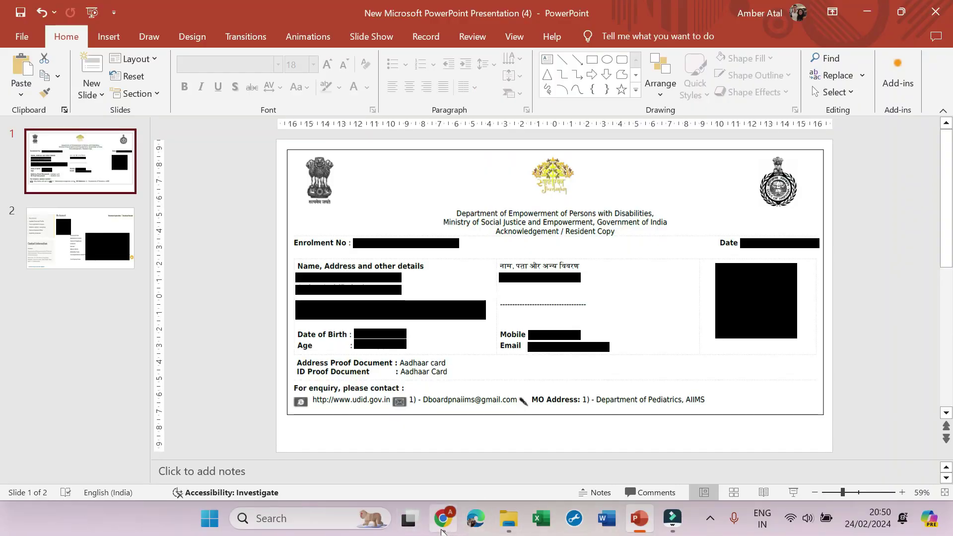
# Switch back to Chrome and open the applicant login form of the Unique Disability ID site
pyautogui.click(443, 518)
pyautogui.moveTo(951, 393); pyautogui.dragTo(951, 111)
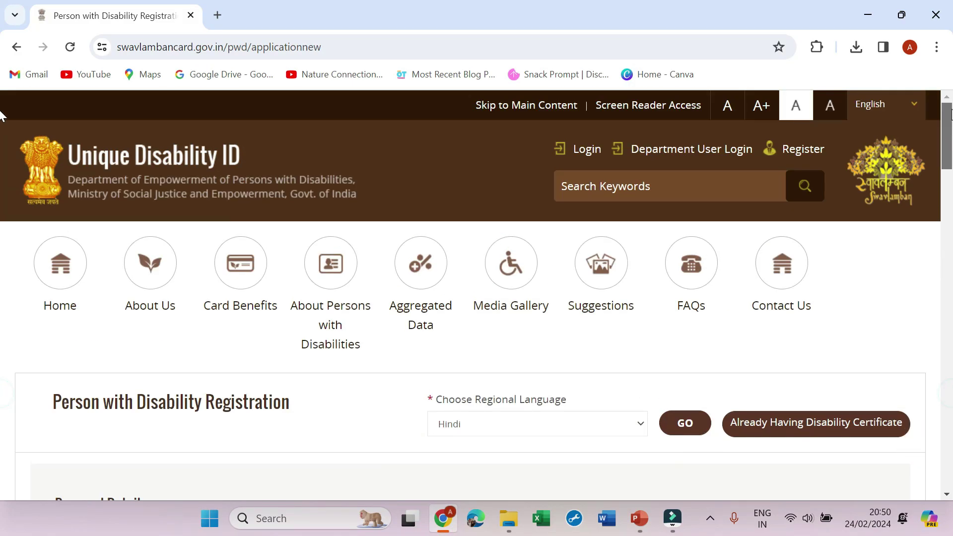
pyautogui.click(576, 155)
pyautogui.moveTo(951, 149); pyautogui.dragTo(951, 225)
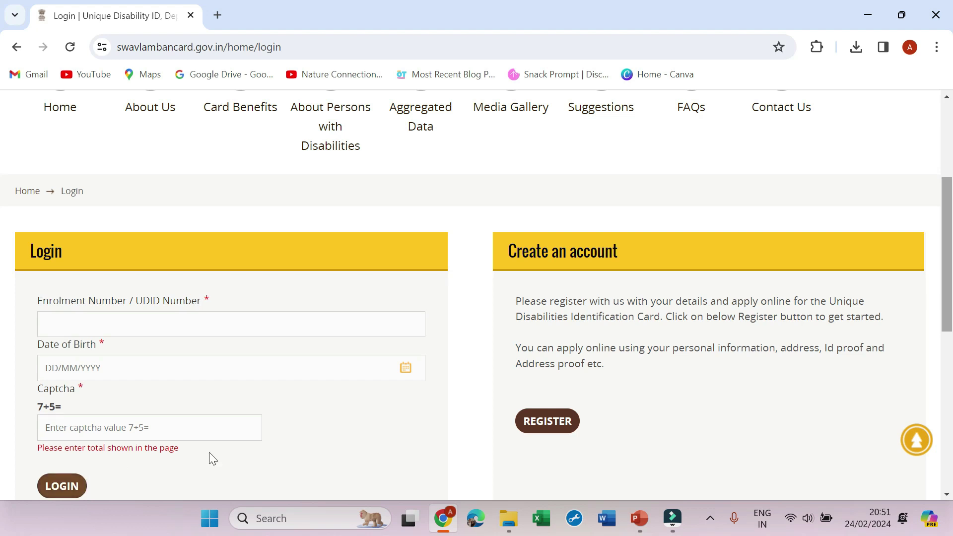
# Switch to PowerPoint and present slide 2 with the My Account page as a slide show
pyautogui.click(639, 518)
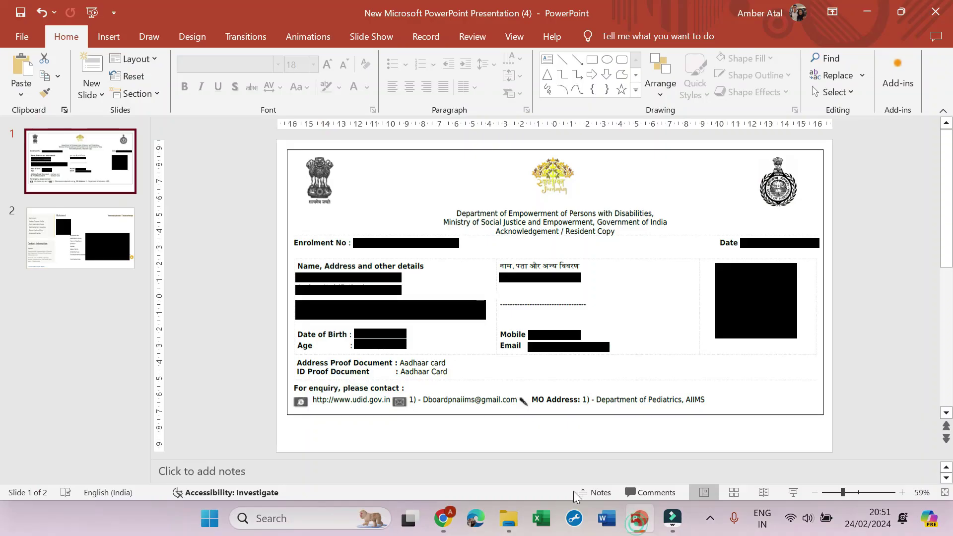
pyautogui.click(52, 276)
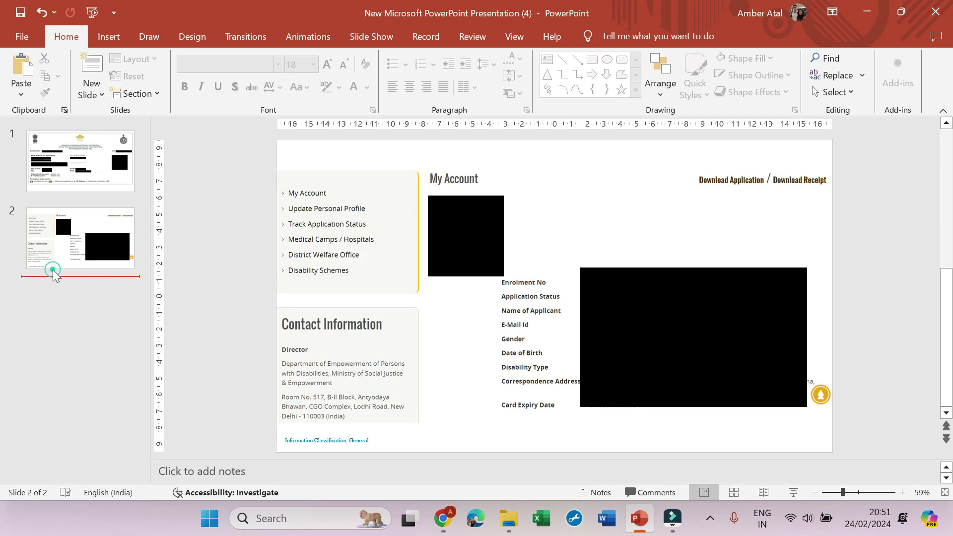
pyautogui.click(793, 492)
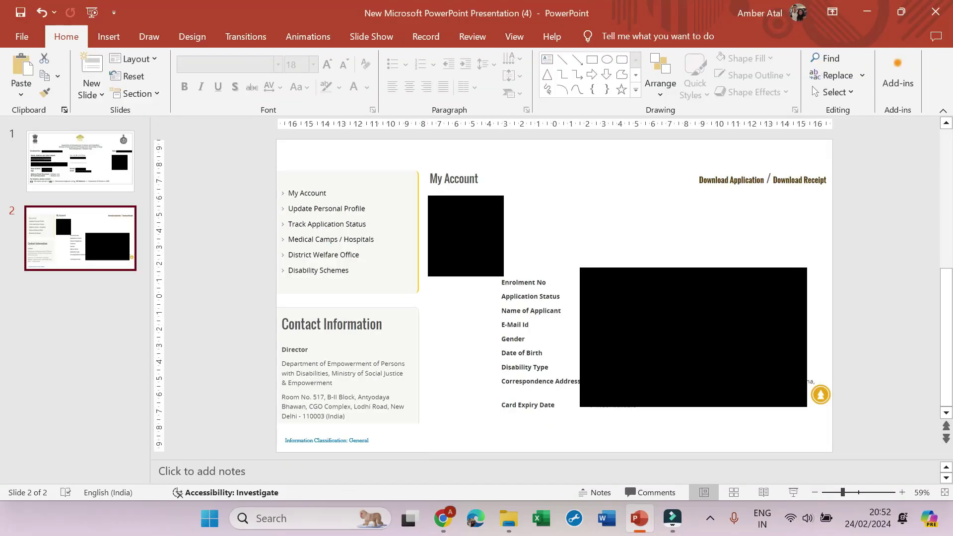
# Return to Chrome and look over the login page's header, site navigation and login form
pyautogui.click(446, 520)
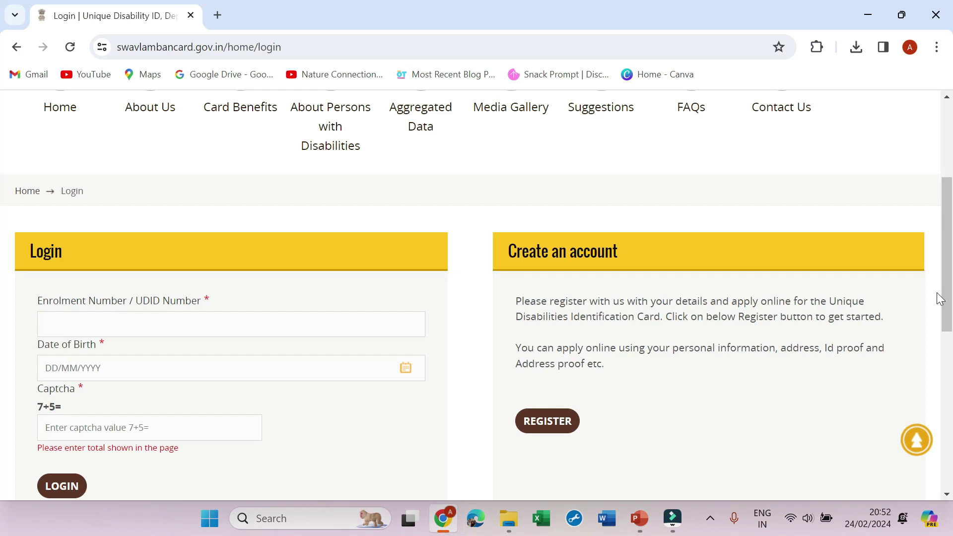
pyautogui.scroll(3, 3, 177)
pyautogui.scroll(1, 3, 177)
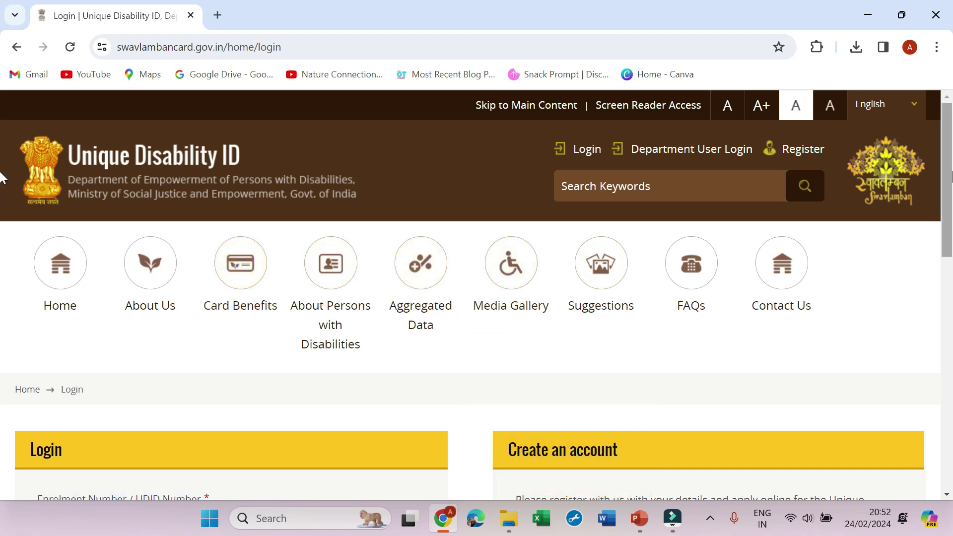
pyautogui.scroll(-3, 3, 191)
pyautogui.scroll(-3, 2, 191)
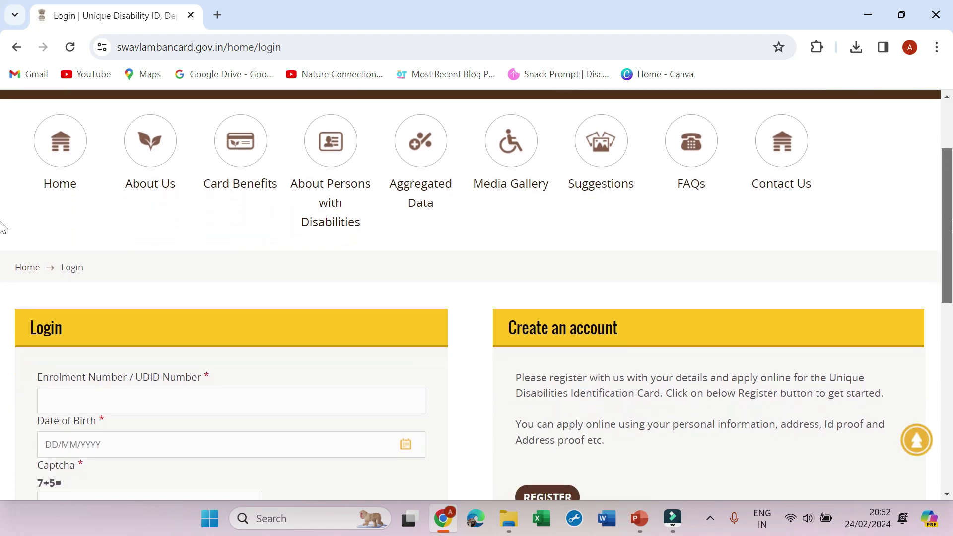
pyautogui.scroll(2, 3, 250)
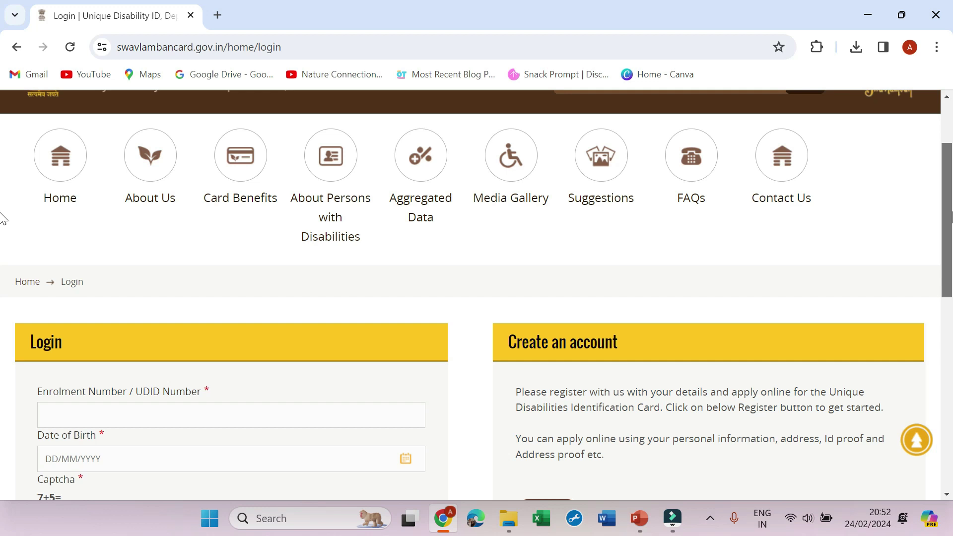
# Open the site's Contact Us page and look over the contact form and the department's contact information
pyautogui.scroll(1, 2, 218)
pyautogui.click(804, 205)
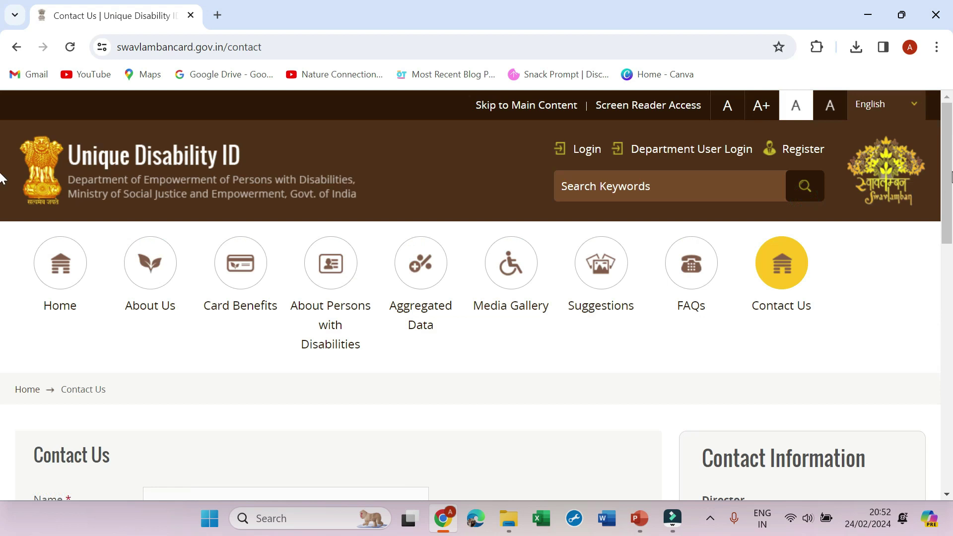
pyautogui.scroll(-5, 2, 178)
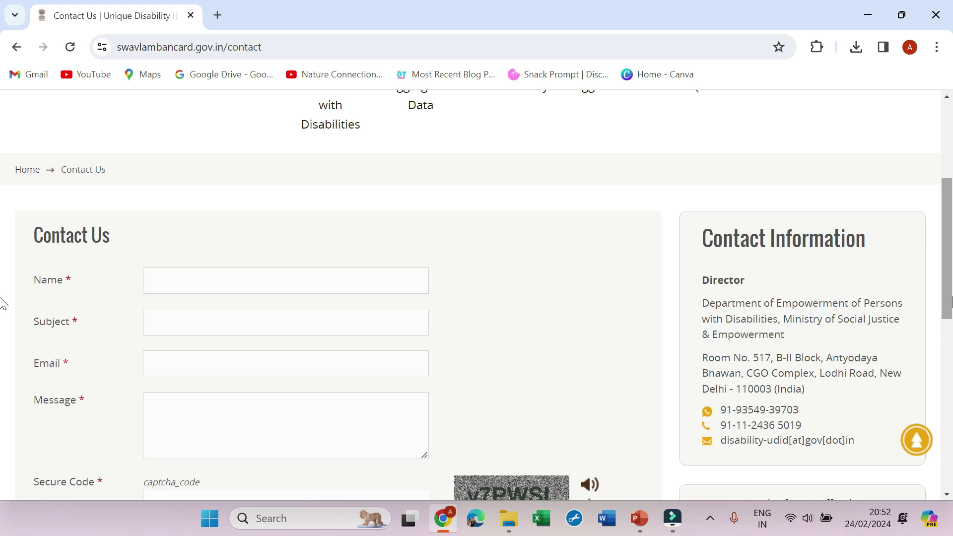
pyautogui.moveTo(948, 300); pyautogui.dragTo(947, 276)
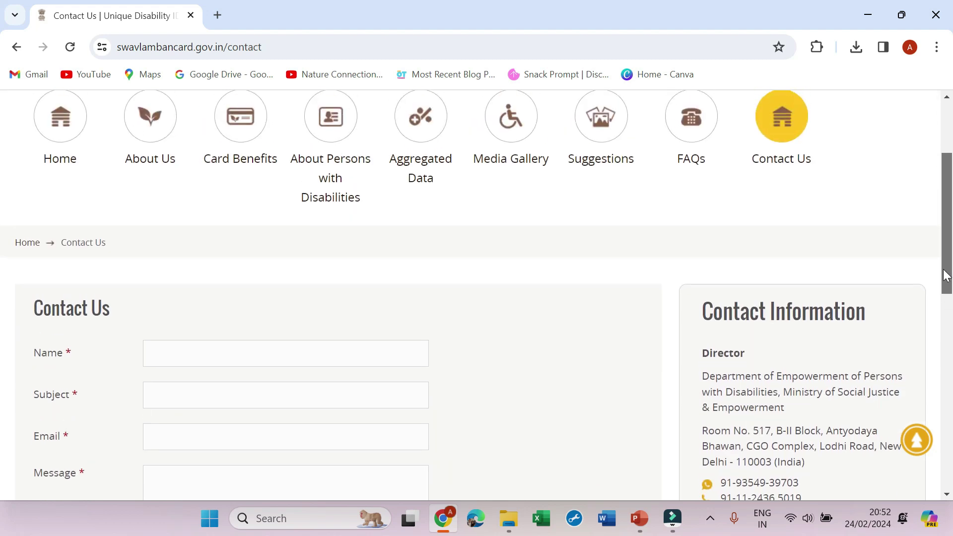
pyautogui.moveTo(945, 276); pyautogui.dragTo(948, 236)
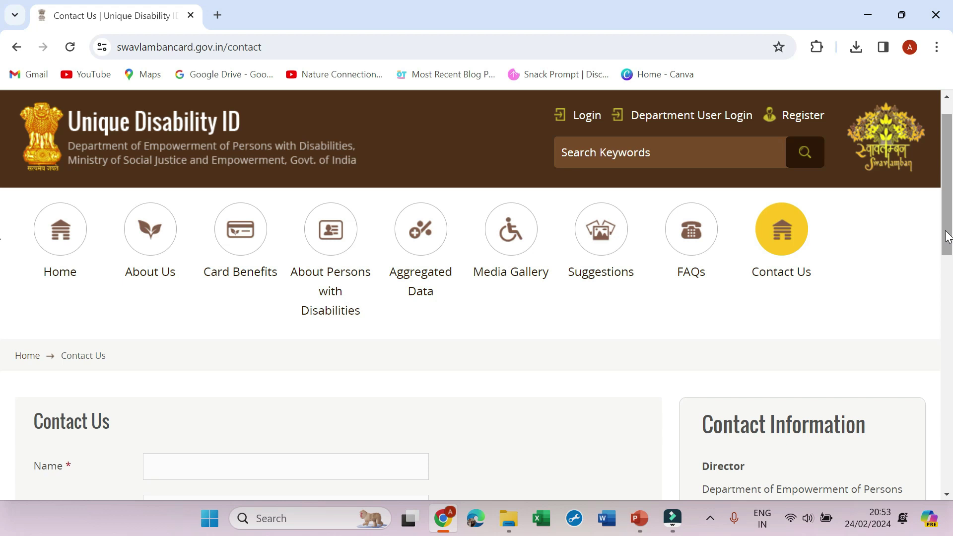
# Return to the site's Home page and look over its banner and list of application services
pyautogui.click(53, 249)
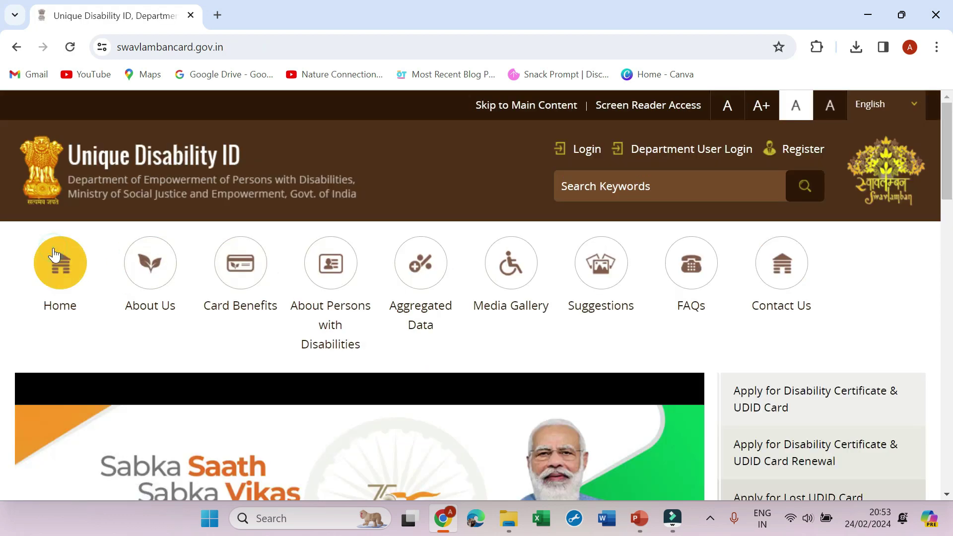
pyautogui.scroll(-3, 4, 159)
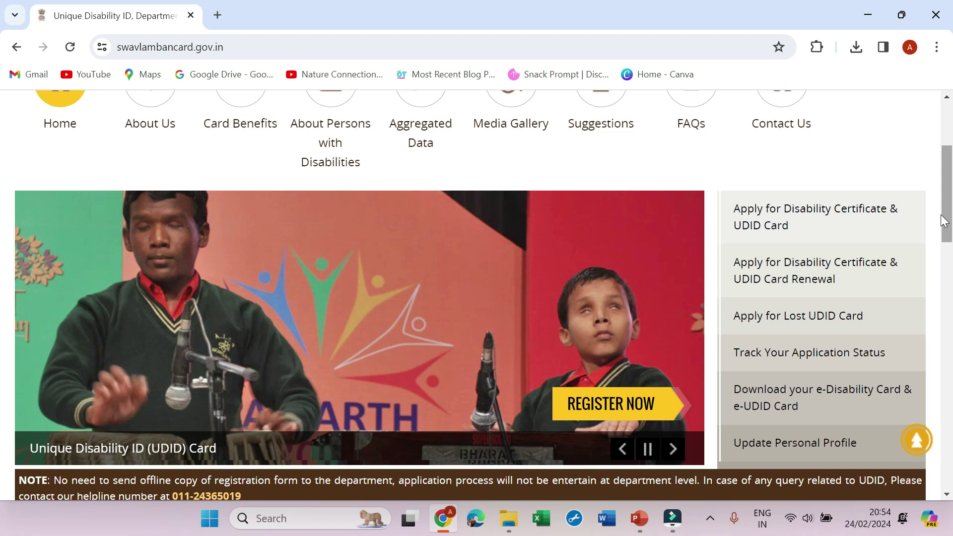
pyautogui.moveTo(944, 219); pyautogui.dragTo(948, 181)
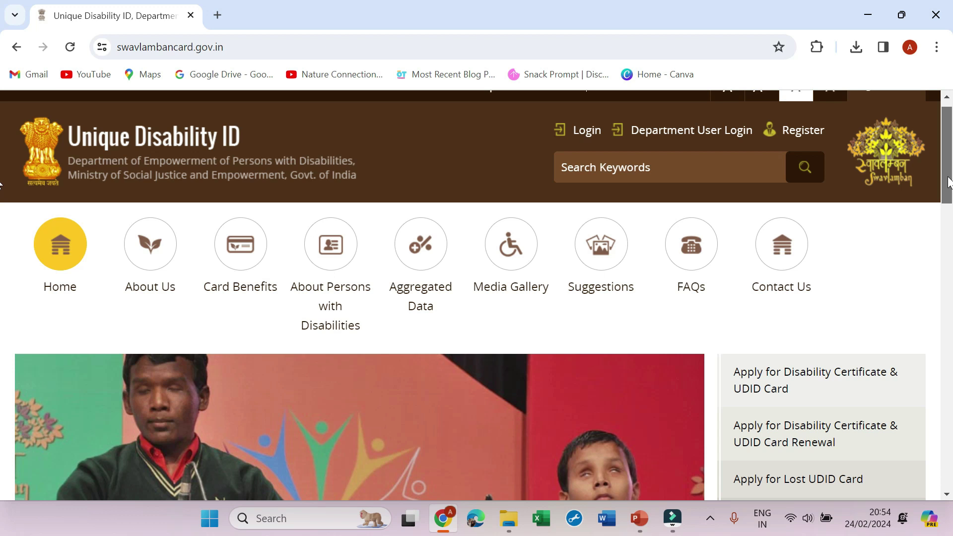
pyautogui.moveTo(948, 182); pyautogui.dragTo(946, 162)
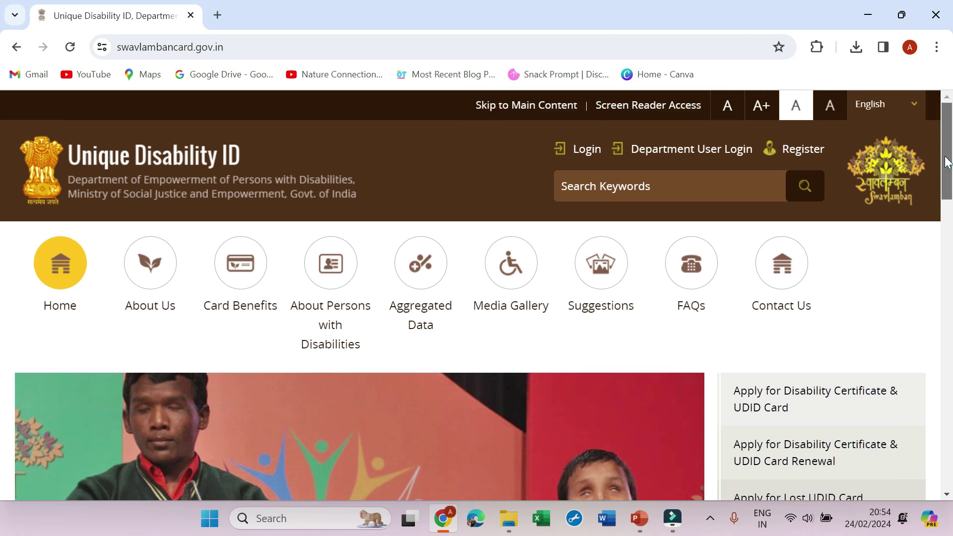